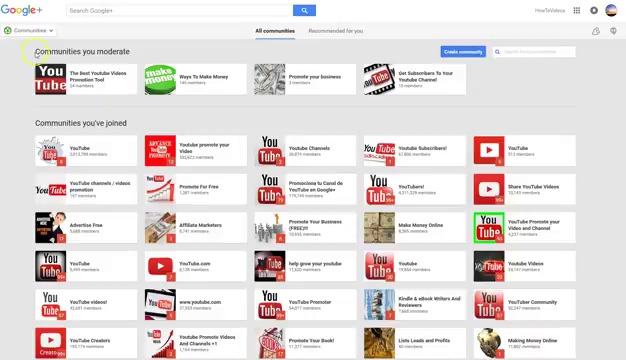
- Open the 'Get Subscribers To Your Youtube Channel' community and its options menu
click(22, 31)
click(42, 42)
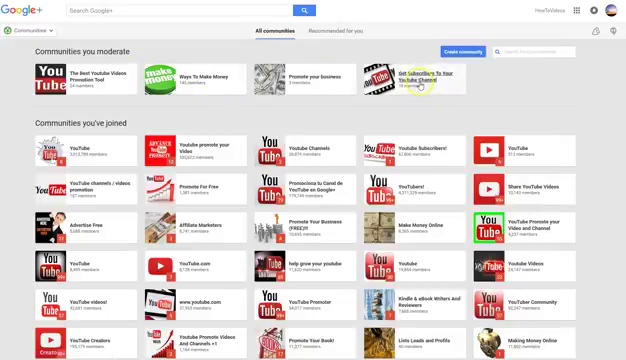
click(425, 78)
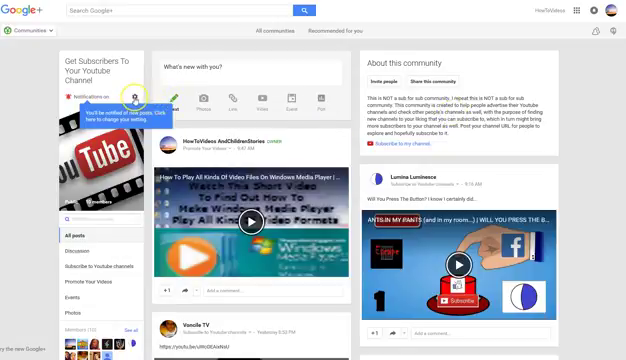
click(135, 97)
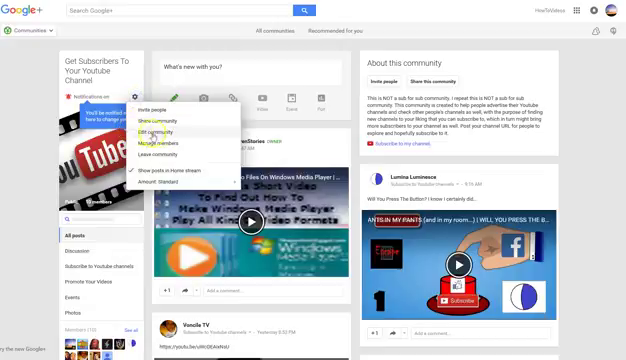
click(158, 132)
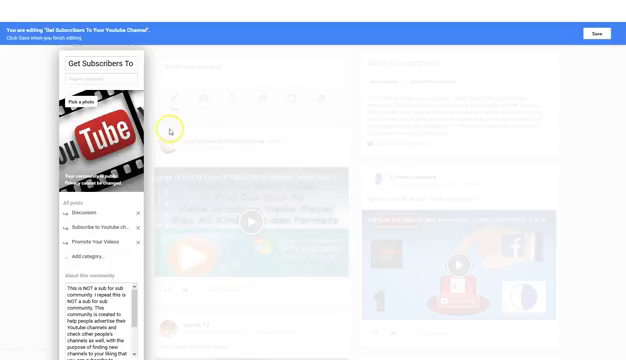
scroll(160, 125, down, 2)
scroll(158, 125, up, 2)
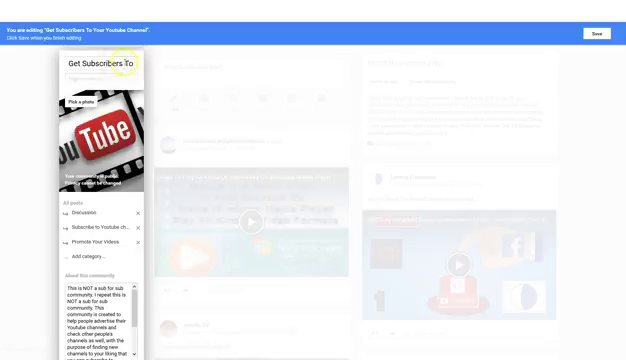
click(133, 64)
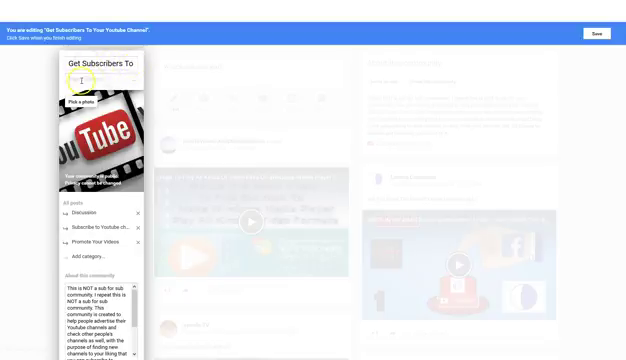
scroll(153, 105, down, 2)
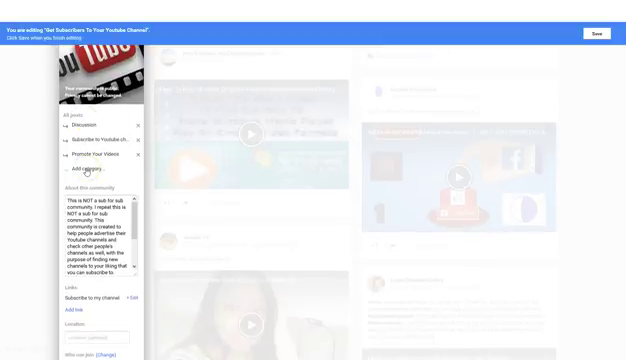
- Add a new post category and select its first letters to capitalise it as 'Youtube'
click(86, 169)
text(youtube)
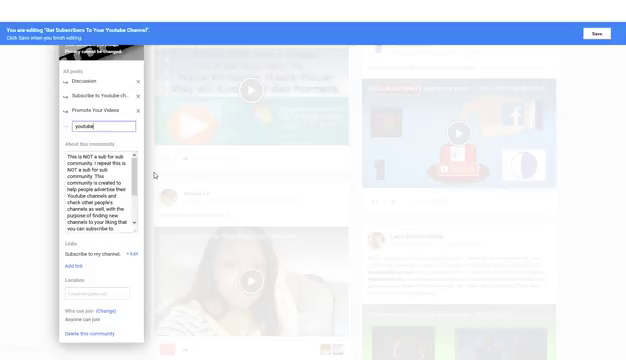
drag(85, 126, 74, 126)
text(Y)
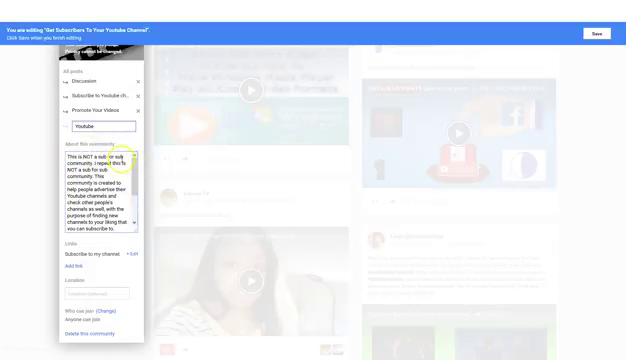
drag(133, 175, 133, 195)
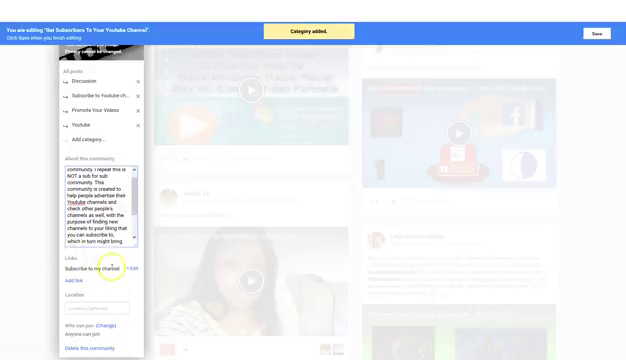
click(133, 268)
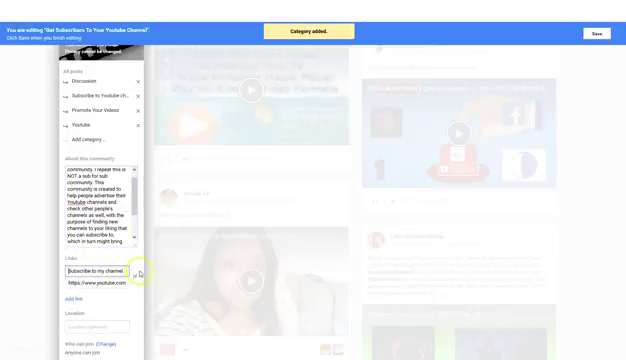
click(74, 300)
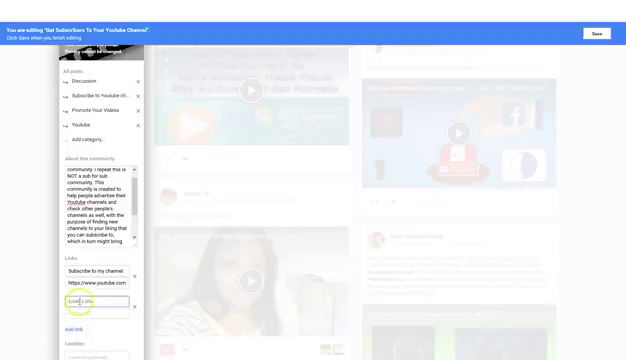
click(136, 304)
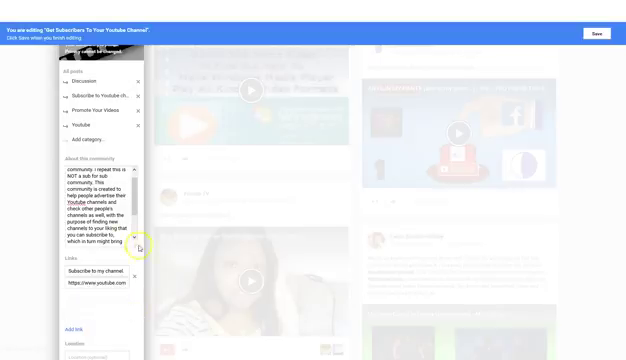
drag(134, 185, 134, 200)
scroll(157, 192, down, 3)
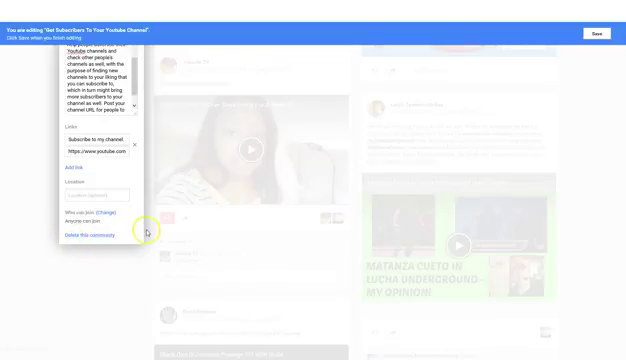
scroll(147, 232, up, 1)
scroll(147, 232, up, 4)
scroll(147, 232, up, 2)
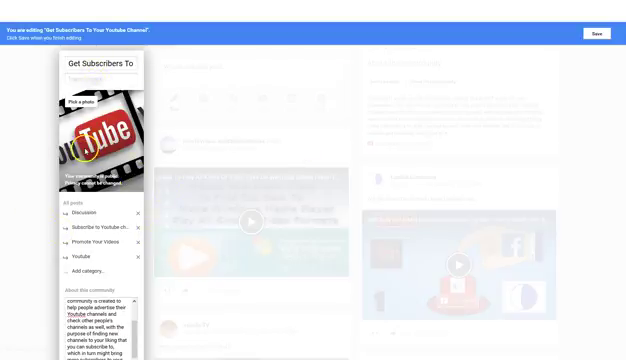
- Save the community edits, keeping the four categories including Youtube
click(596, 33)
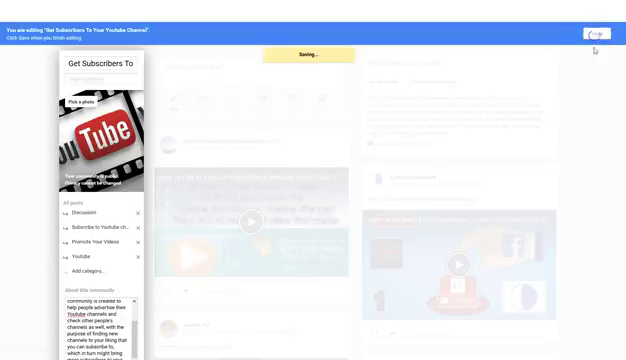